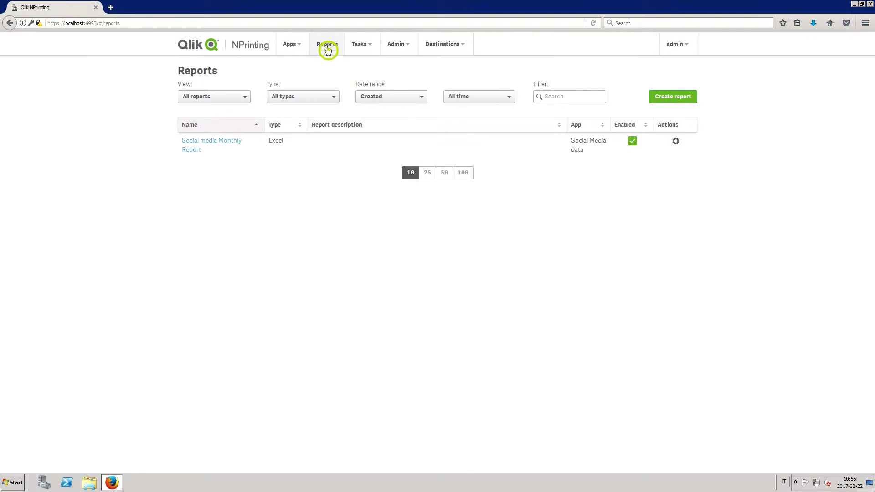
Step: Start a new PowerPoint-type report titled 'PowerPoint Report' on the Social Media data app
left_click(652, 99)
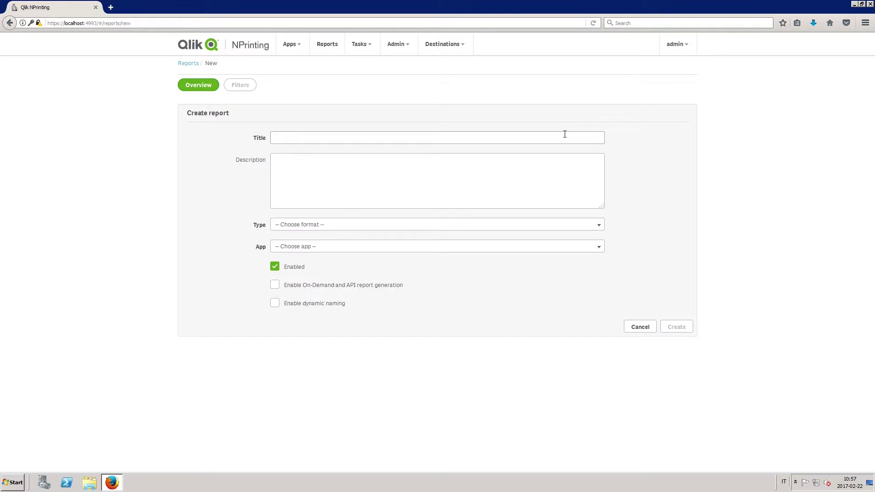
left_click(565, 133)
type("PowerPoint ")
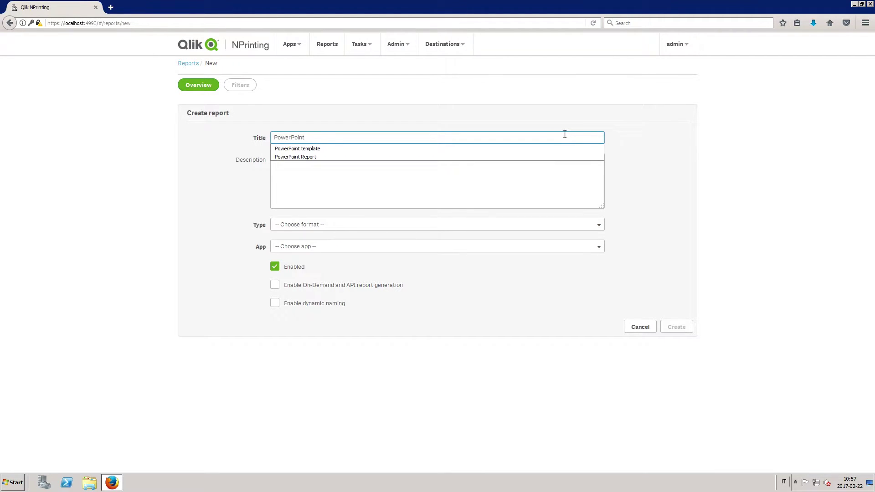
type("Report")
key("Tab")
left_click(551, 228)
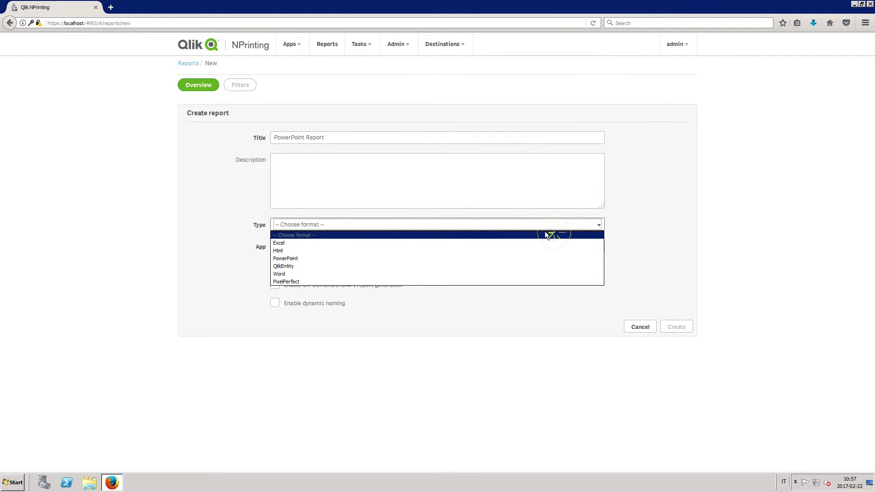
left_click(508, 261)
left_click(511, 246)
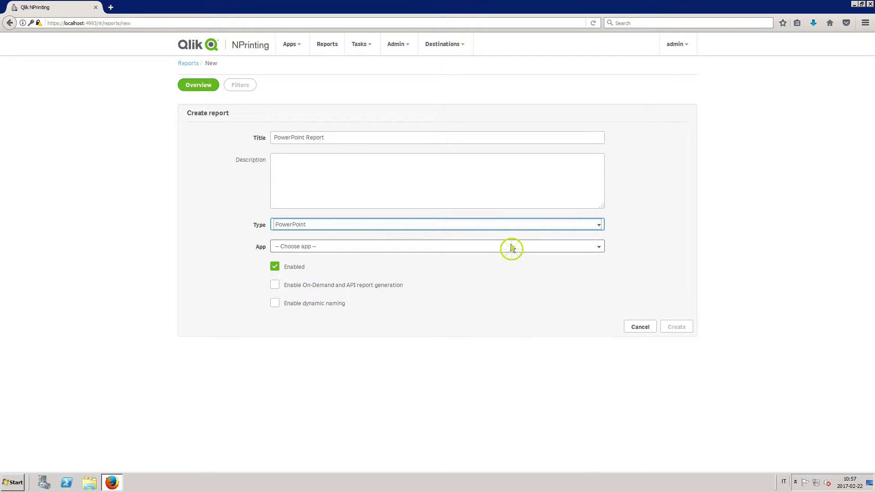
left_click(464, 288)
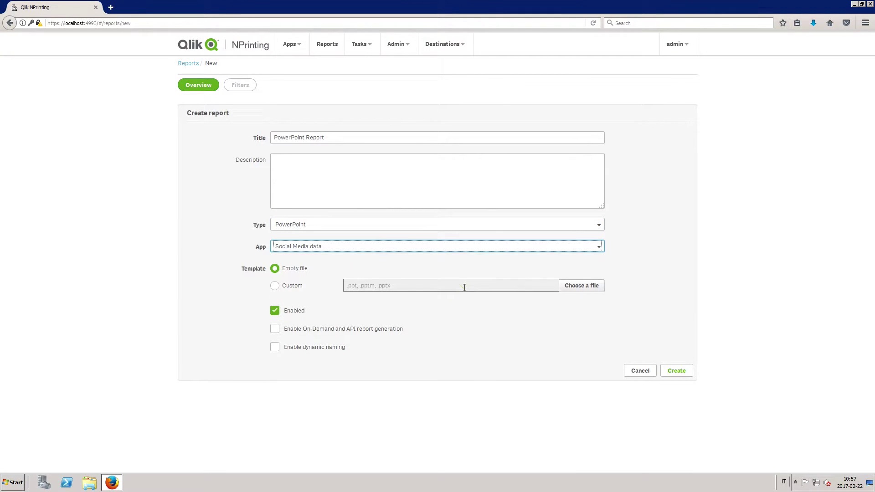
Step: Use the Qlik corporate presentation .pptx as a custom template and create the report
left_click(276, 285)
left_click(577, 292)
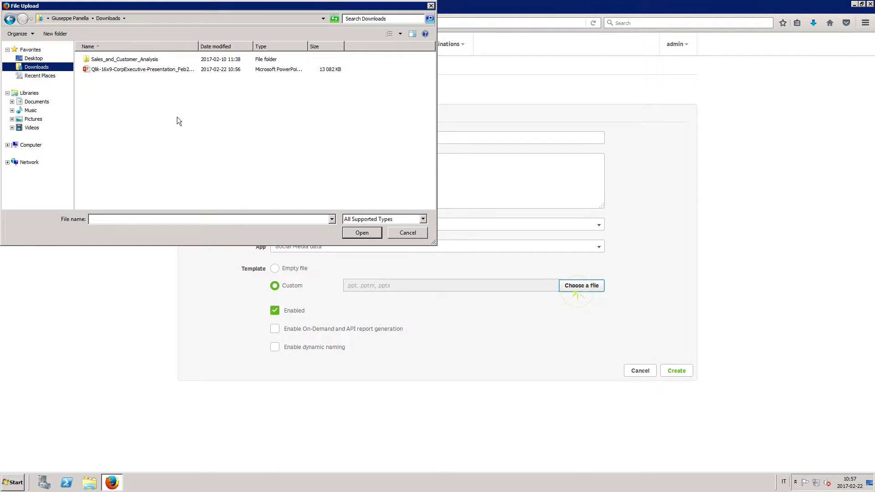
left_click(142, 69)
left_click(362, 232)
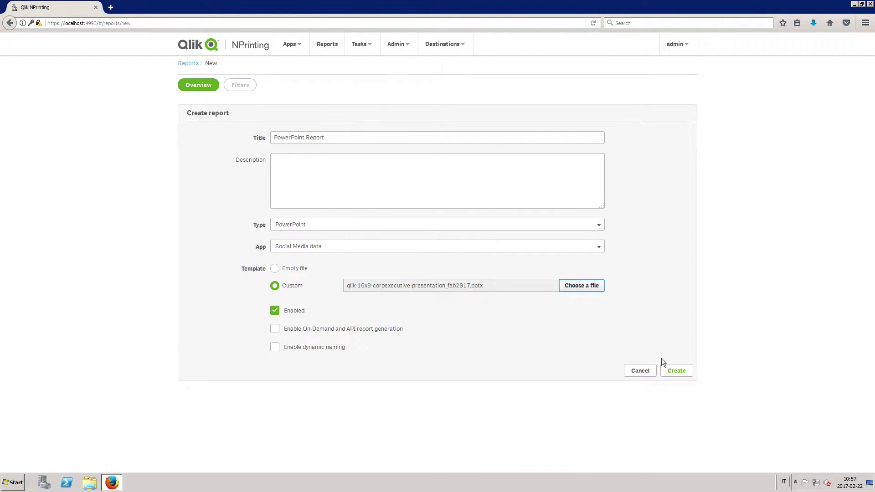
left_click(677, 371)
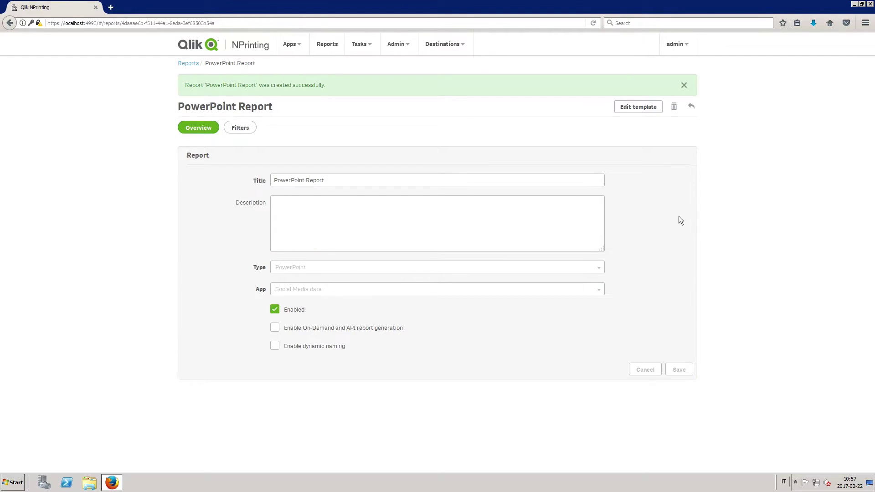
Step: Open the report's template and enter 'Sales presentation' as slide 1's heading
left_click(633, 108)
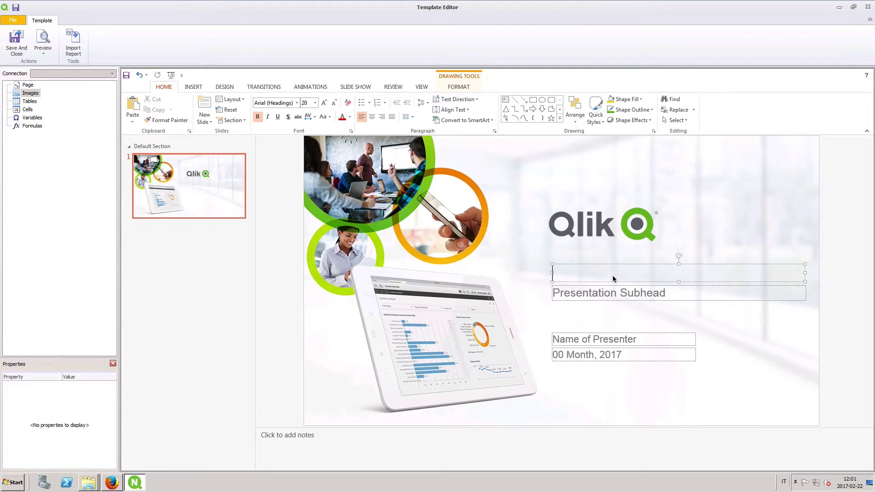
type("Sales presentation")
left_click(271, 250)
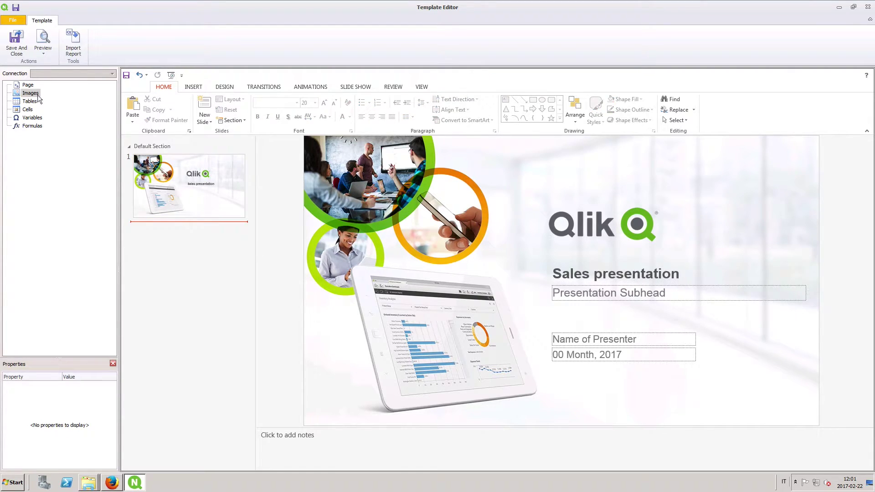
Step: Place the Market Size chart image on slide 2, stretched to Fit Inside
left_click(38, 94)
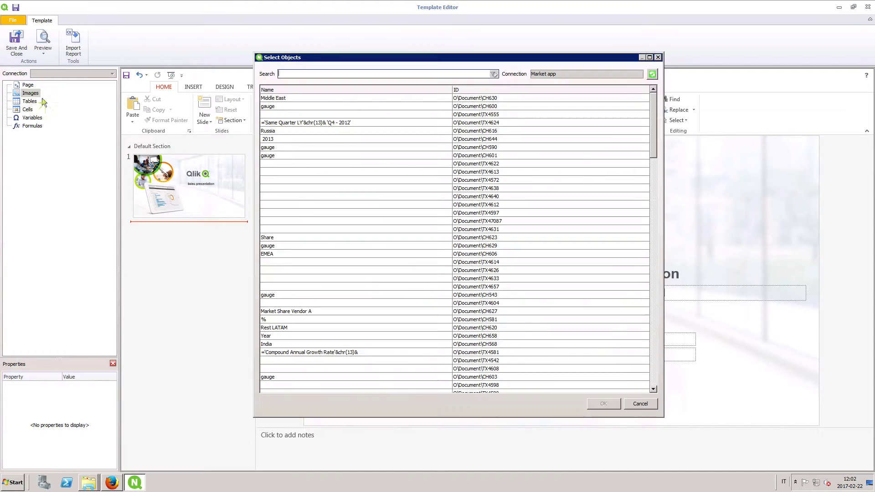
type("s")
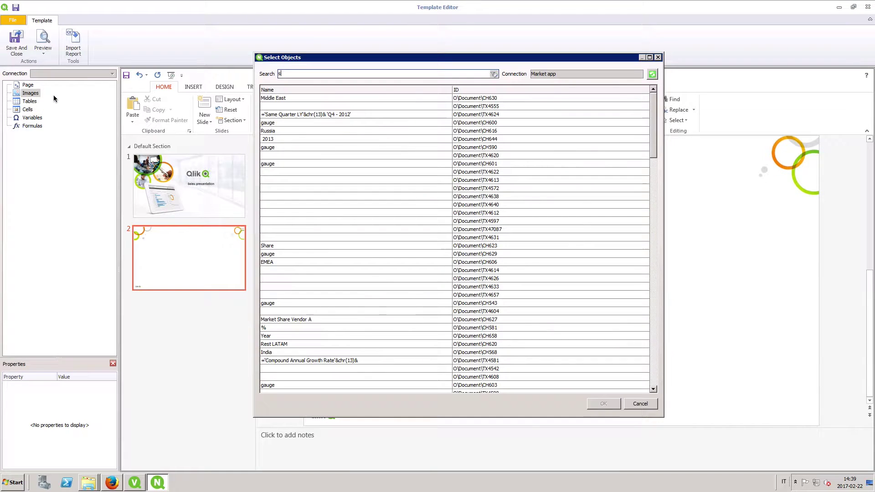
type("iz")
left_click(293, 110)
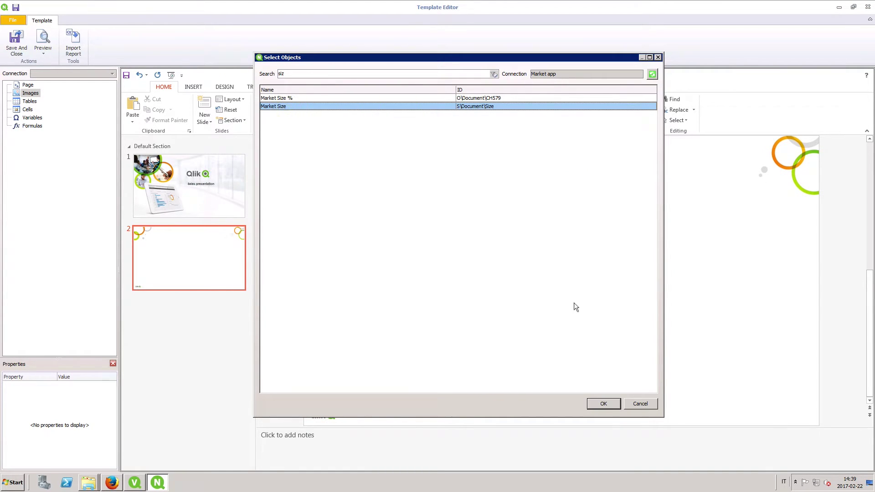
left_click(602, 404)
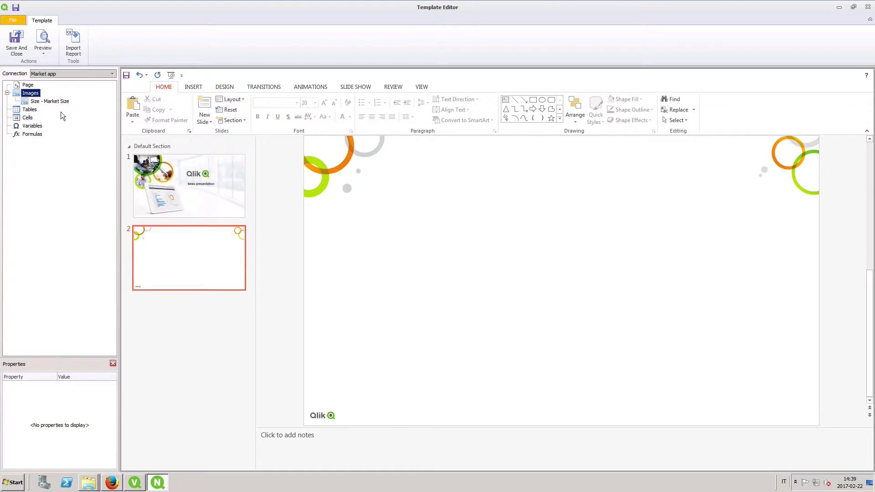
left_click_drag(61, 105, 519, 291)
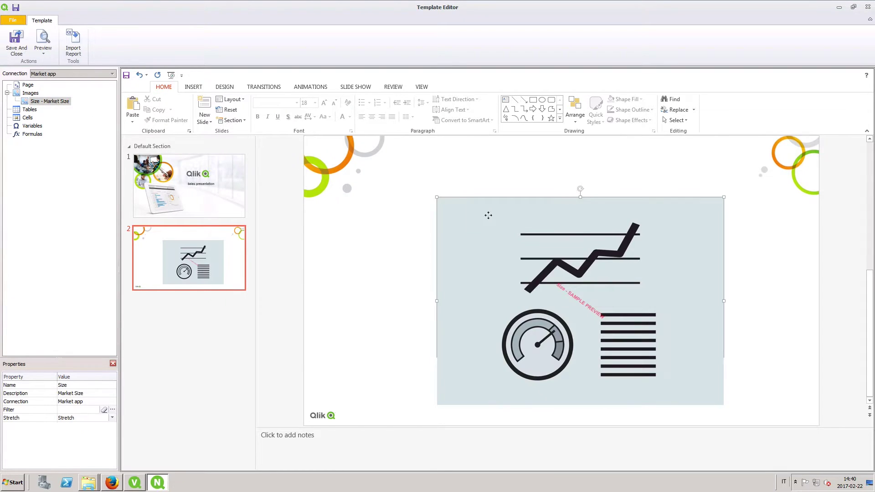
left_click_drag(436, 199, 439, 234)
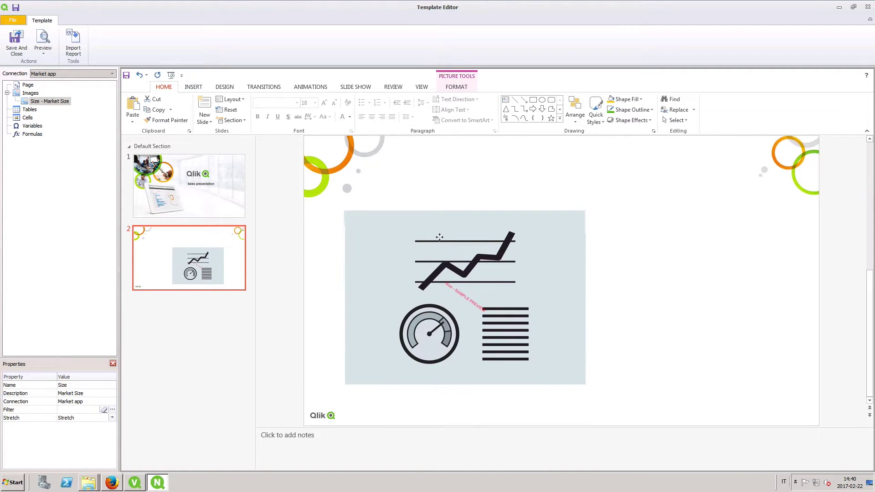
left_click(113, 420)
left_click(93, 436)
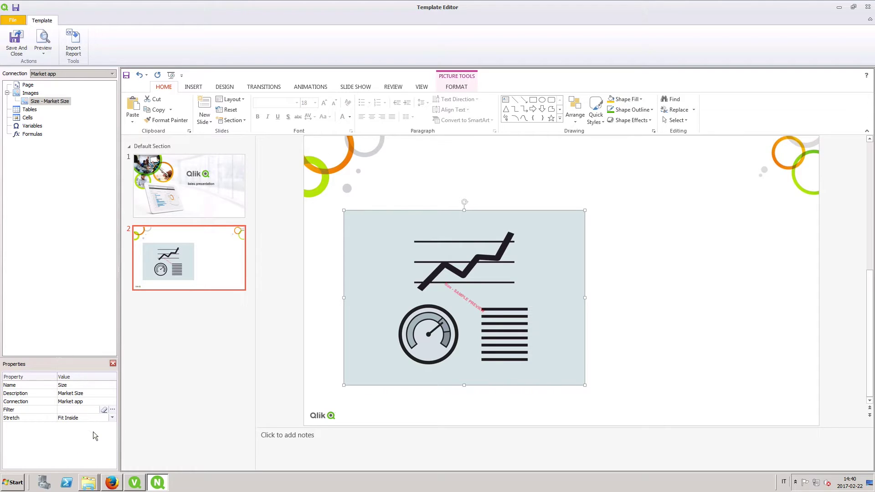
Step: Add the Market Size % chart image to the right side of slide 2
right_click(30, 93)
left_click(37, 98)
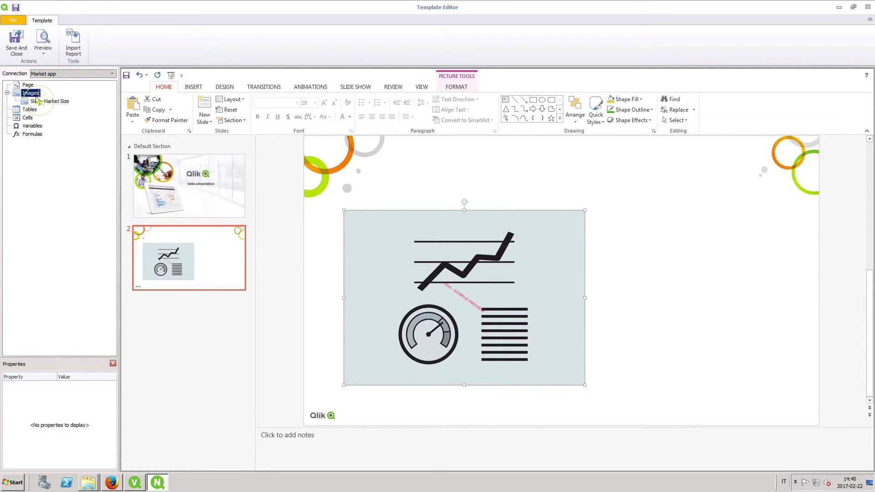
type("mar")
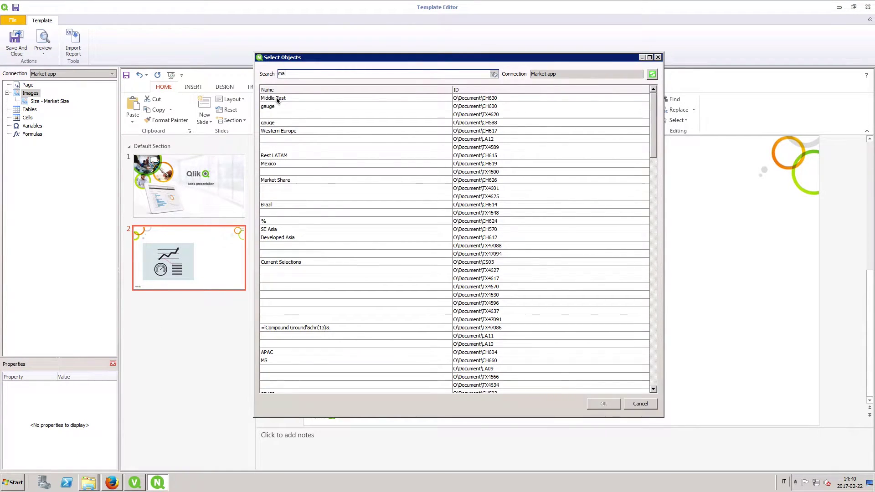
left_click(287, 147)
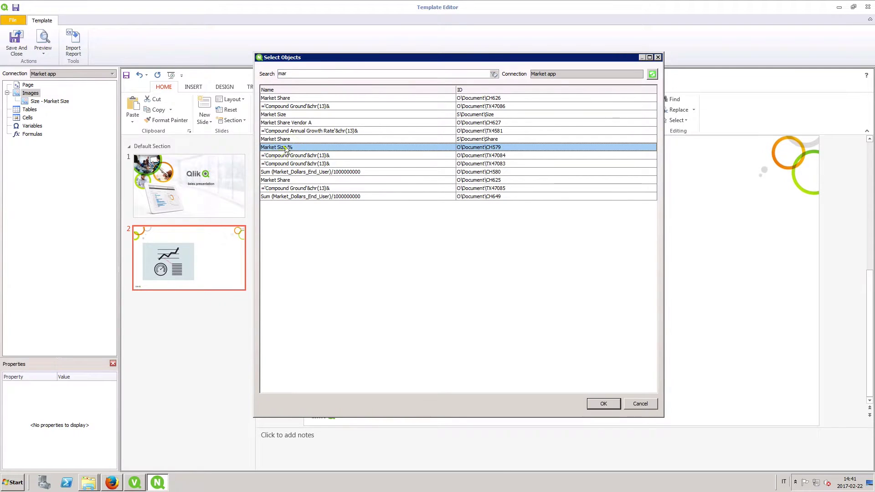
left_click(611, 407)
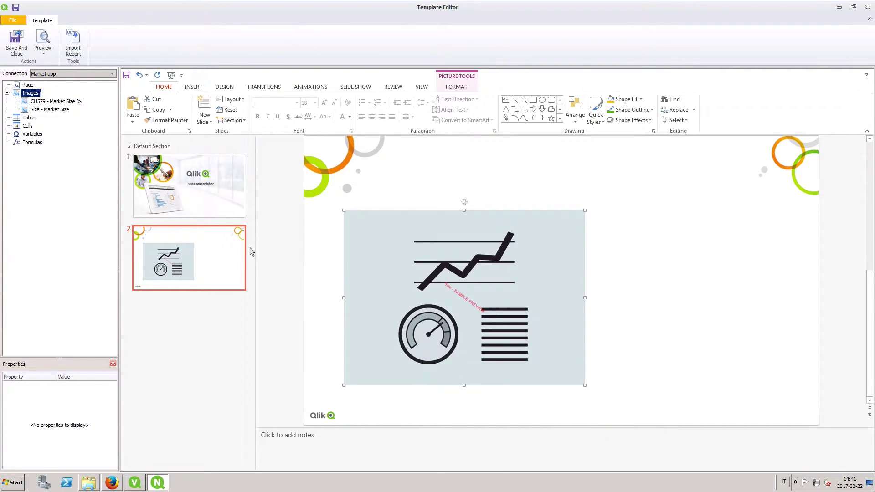
left_click_drag(59, 104, 624, 293)
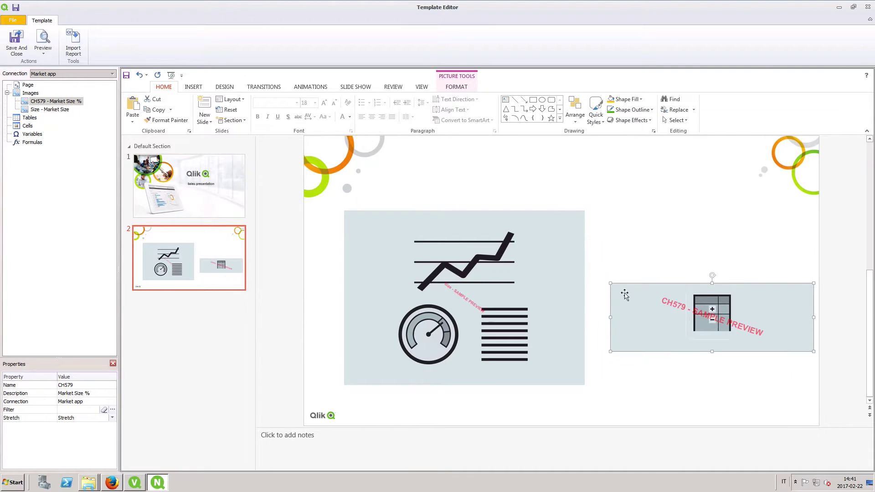
Step: Add a bold 24-pt 'Market Size' title on slide 2, moved slightly up
left_click(542, 180)
type("Market Size")
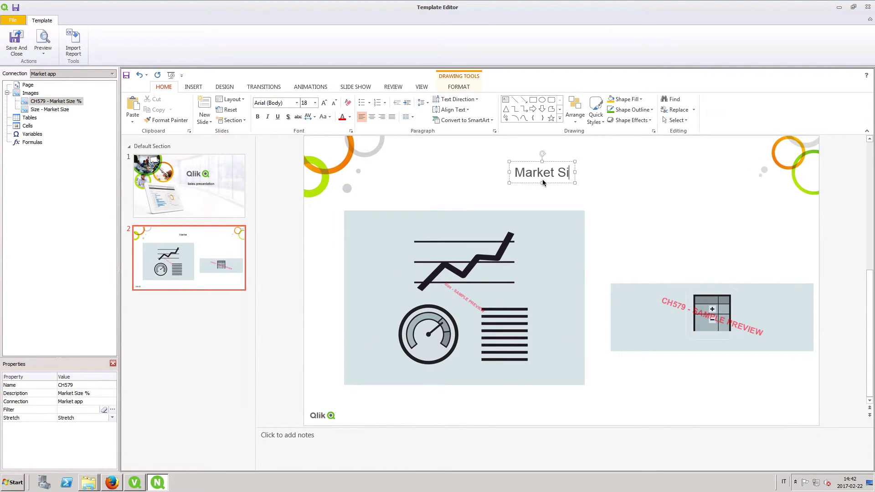
left_click(257, 117)
left_click(324, 103)
left_click(324, 103)
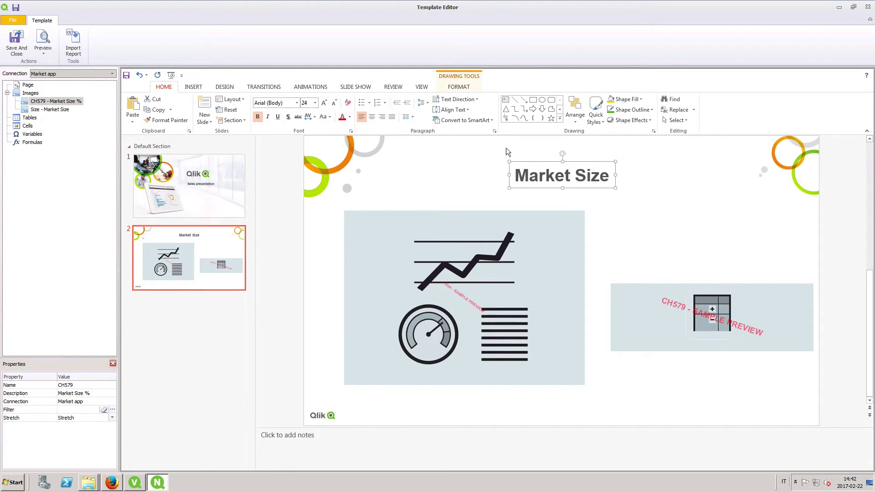
left_click(547, 156)
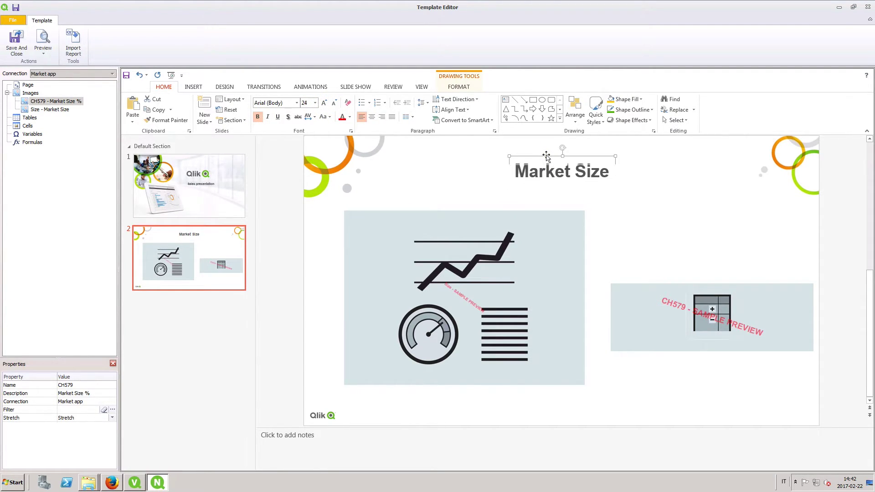
left_click(476, 174)
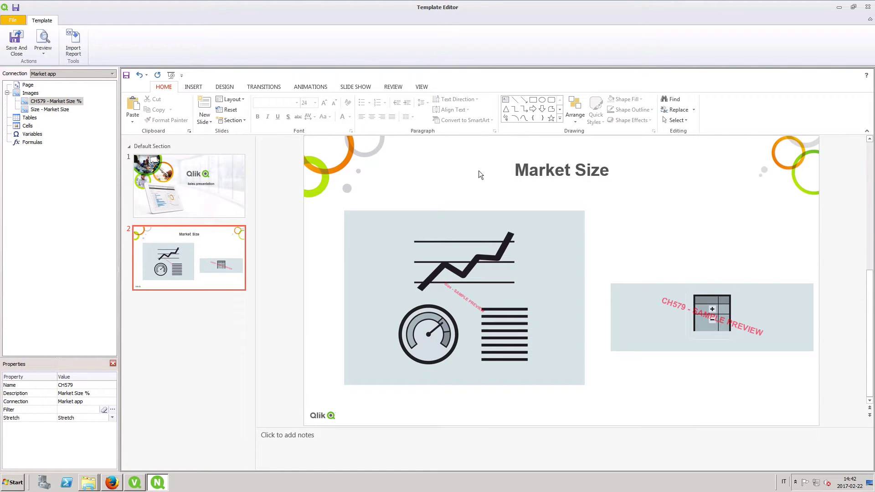
Step: Add a blank third slide and add CH625 - Market Share as a template table
left_click(204, 110)
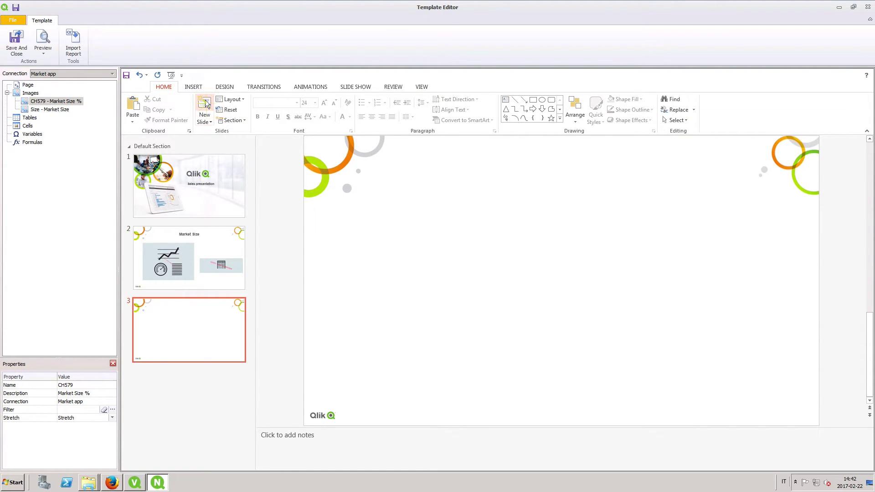
left_click(28, 117)
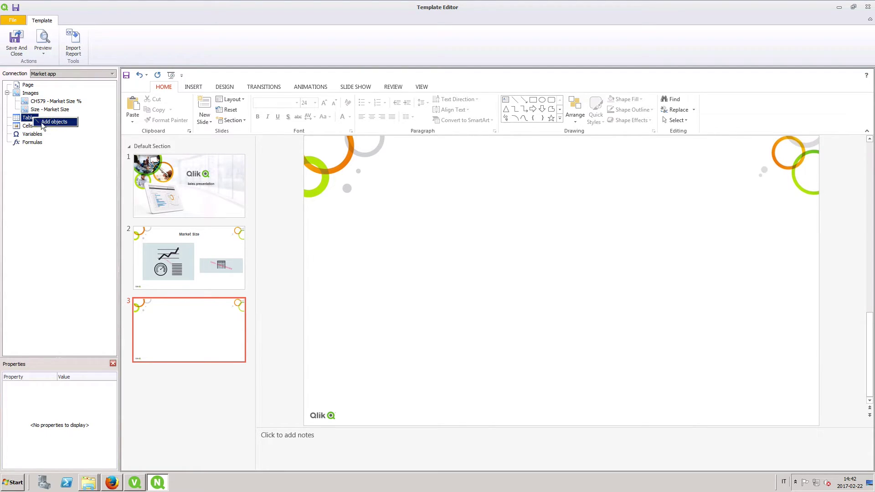
double_click(30, 117)
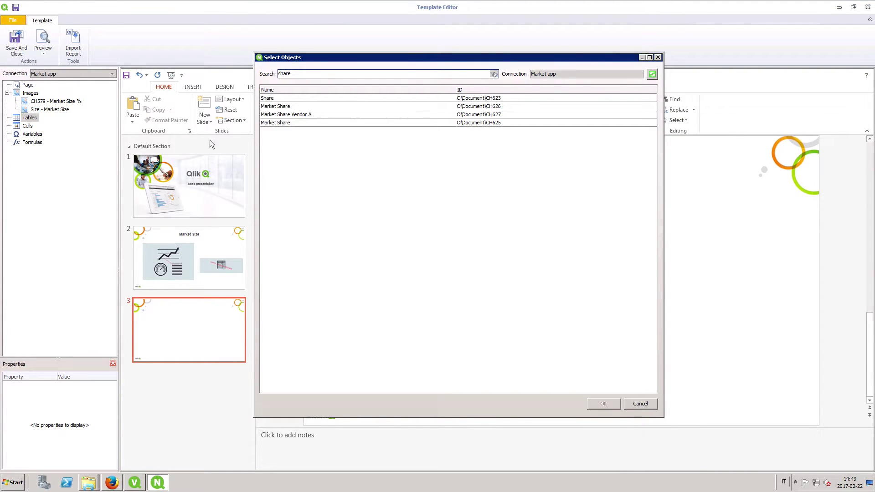
left_click(282, 124)
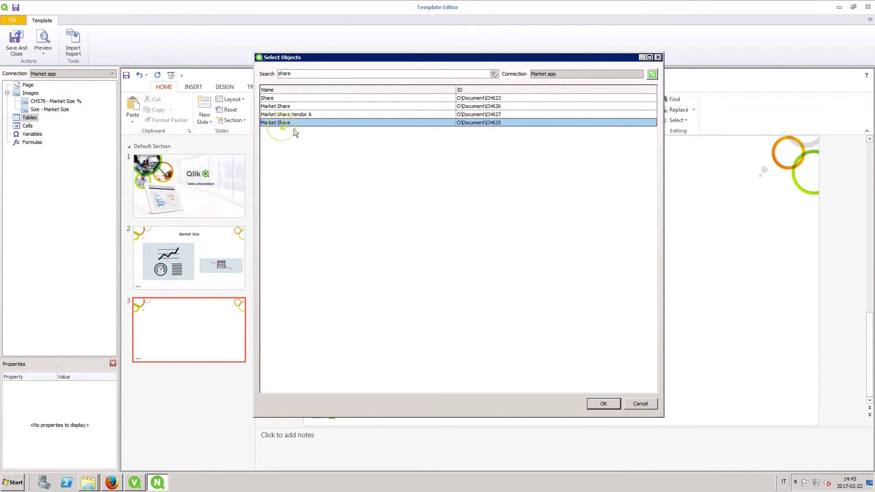
left_click(603, 405)
left_click(15, 126)
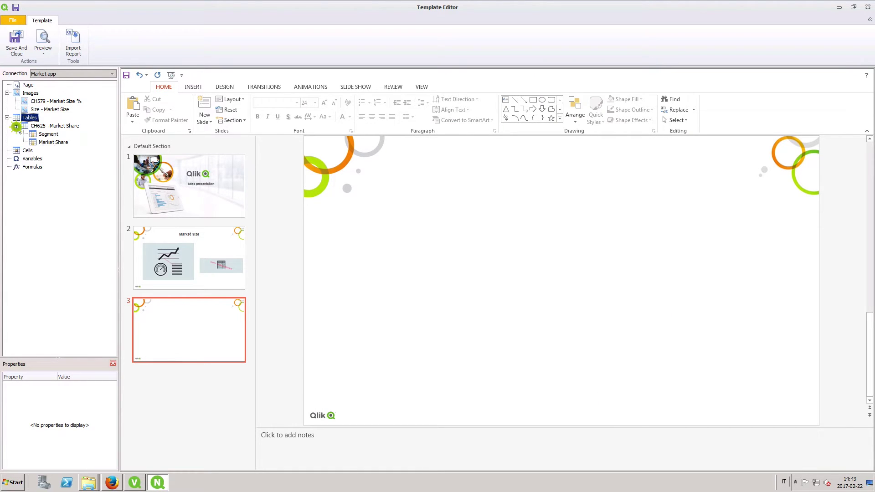
left_click(54, 126)
left_click(193, 86)
Step: Insert a clustered column chart on slide 3 fed by Segment and Market Share fields
left_click(319, 109)
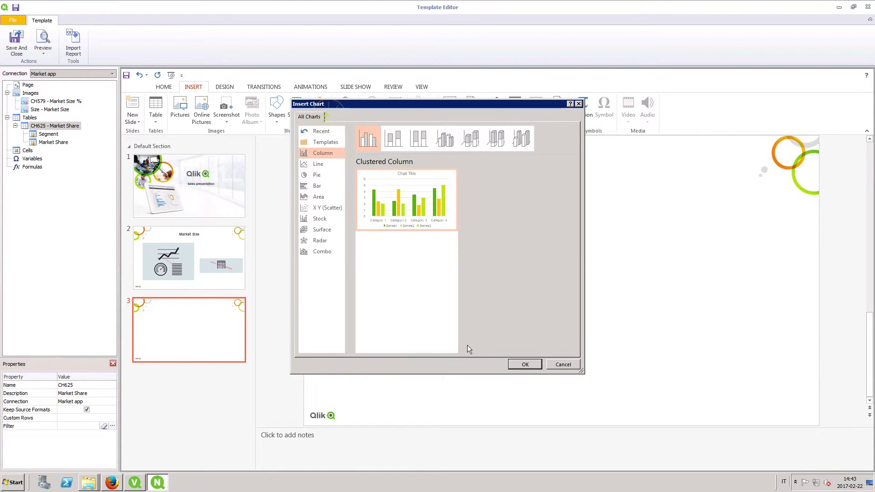
left_click(520, 363)
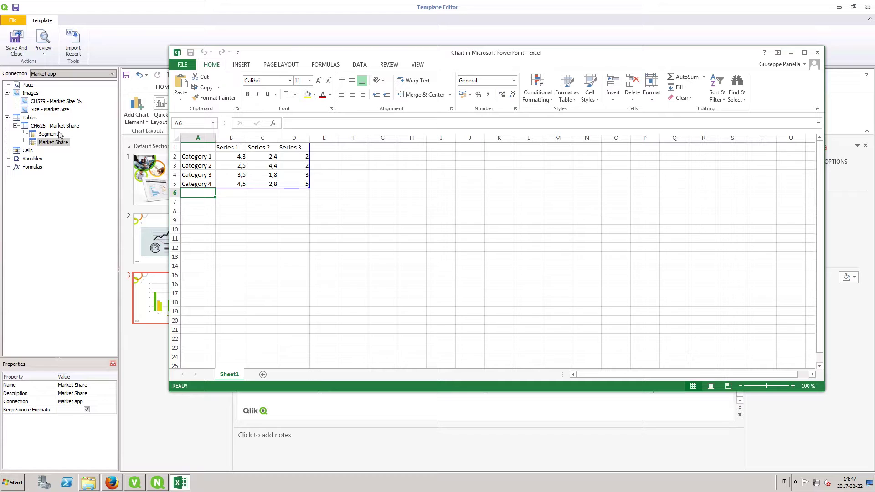
left_click(44, 134)
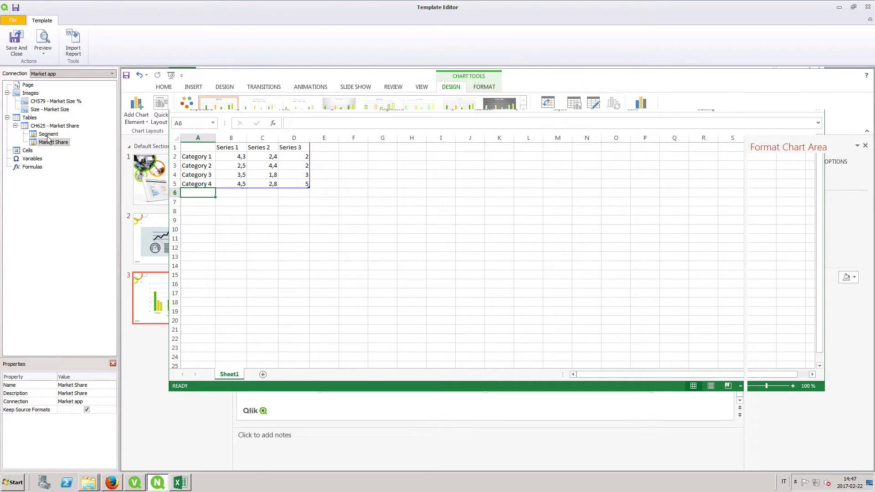
left_click(47, 142)
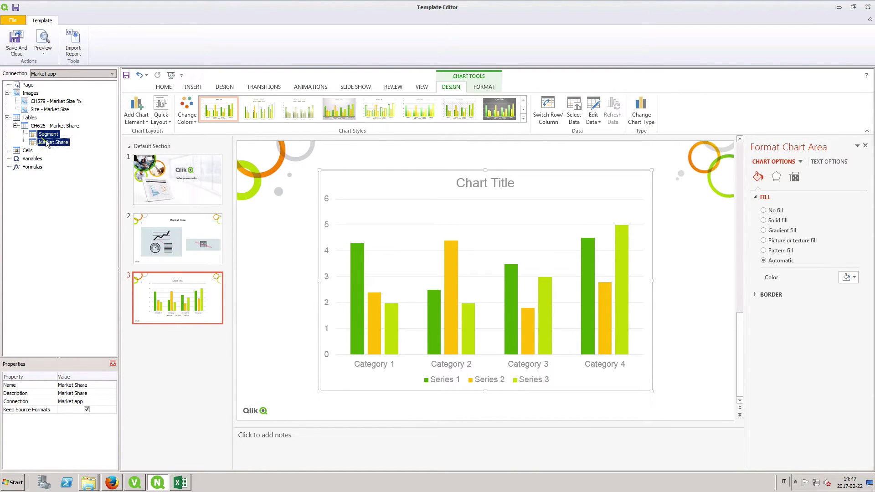
left_click(180, 483)
mouse_move(185, 169)
left_mouse_down()
mouse_move(194, 152)
mouse_move(178, 167)
mouse_move(177, 184)
left_mouse_up()
Step: Delete leftover category rows 3-5 and Series 2-3 columns from the chart data, then close it
right_click(177, 184)
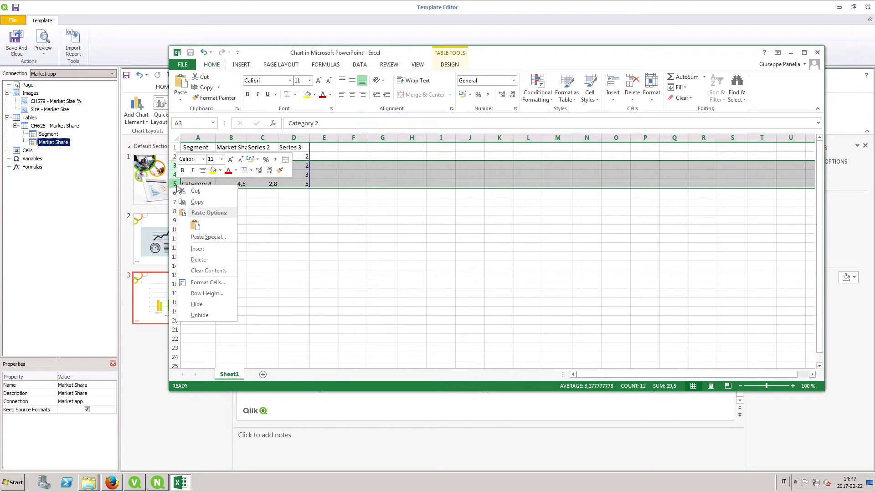
left_click(198, 259)
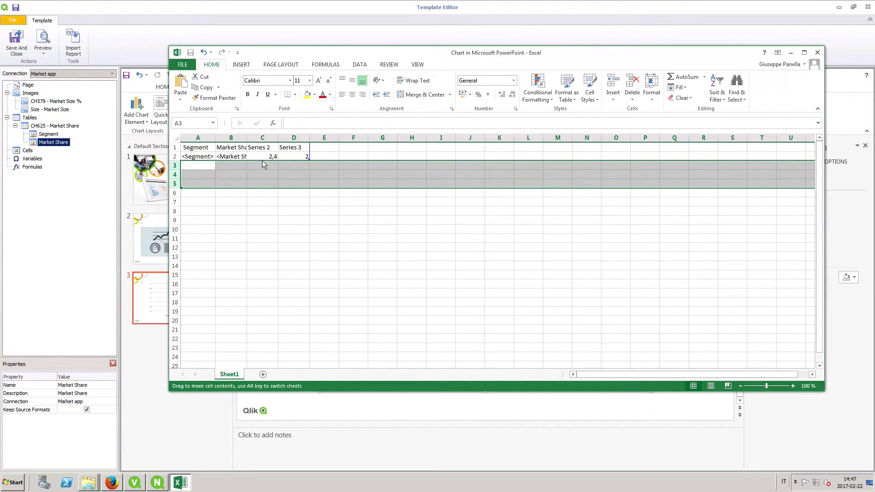
left_click_drag(262, 138, 294, 138)
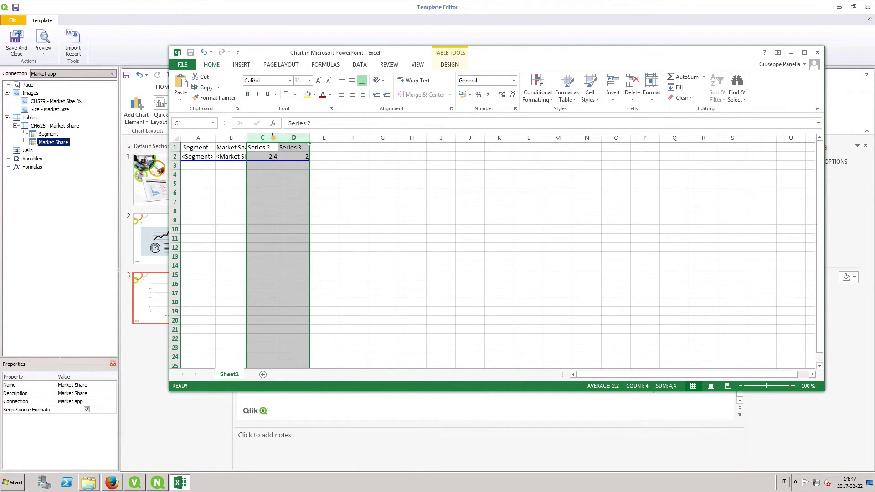
right_click(272, 136)
left_click(299, 212)
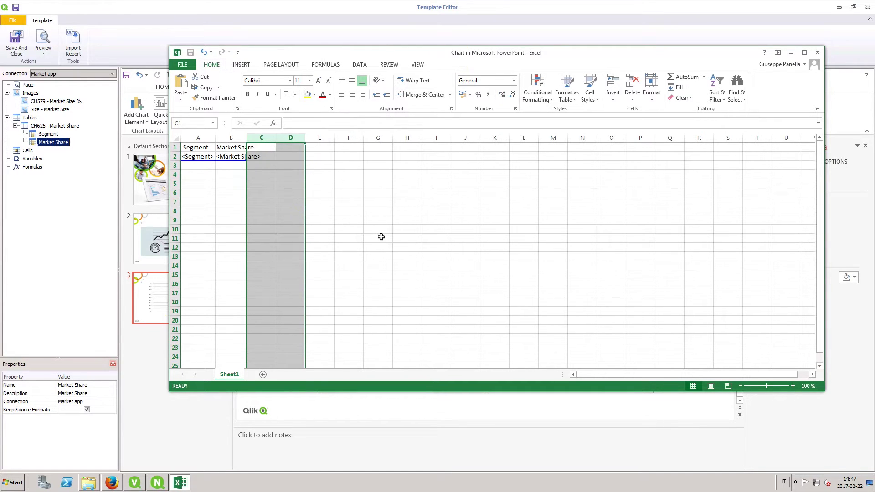
left_click(379, 238)
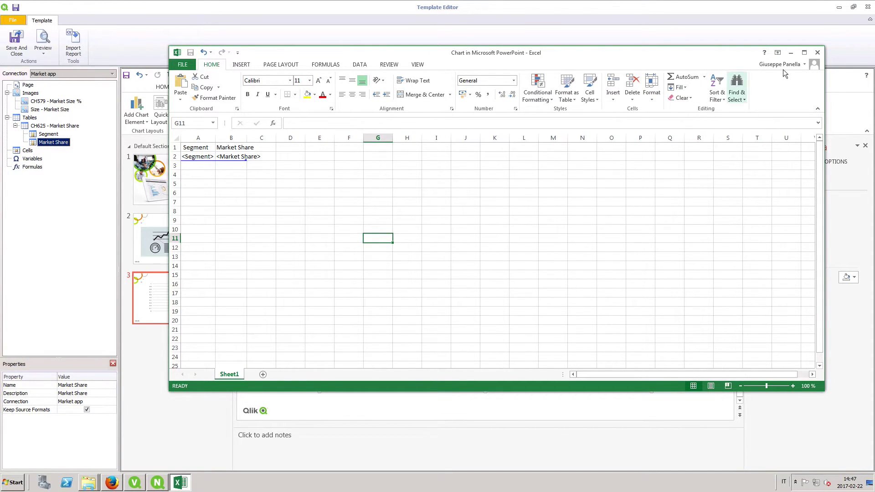
left_click(816, 52)
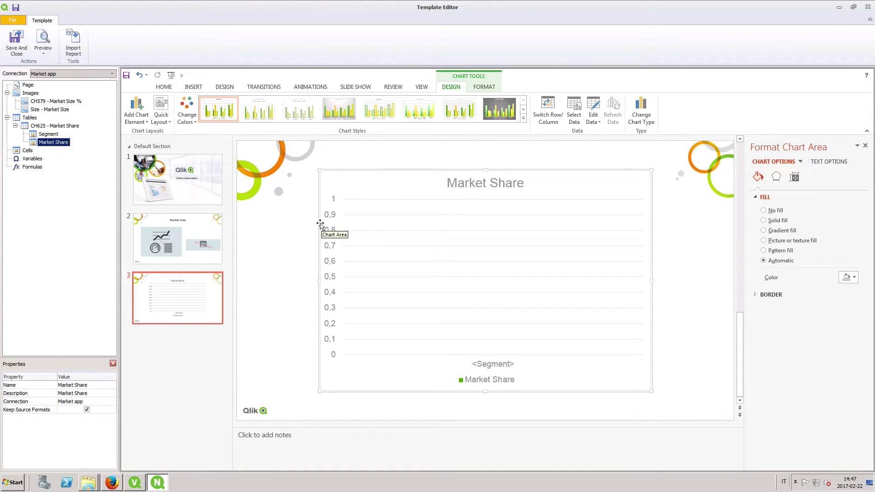
Step: Preview the report, inspect slides 2 and 3 in PowerPoint, then return to NPrinting
left_click(43, 40)
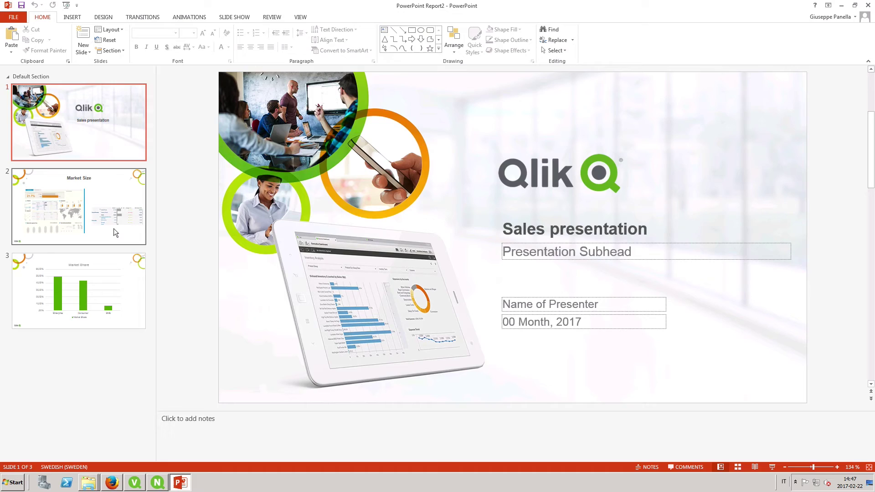
left_click(113, 228)
left_click(115, 278)
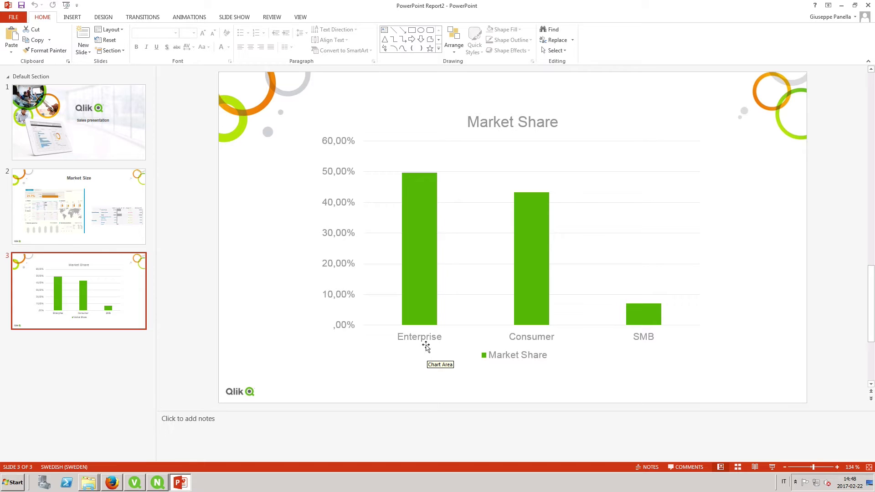
left_click(166, 484)
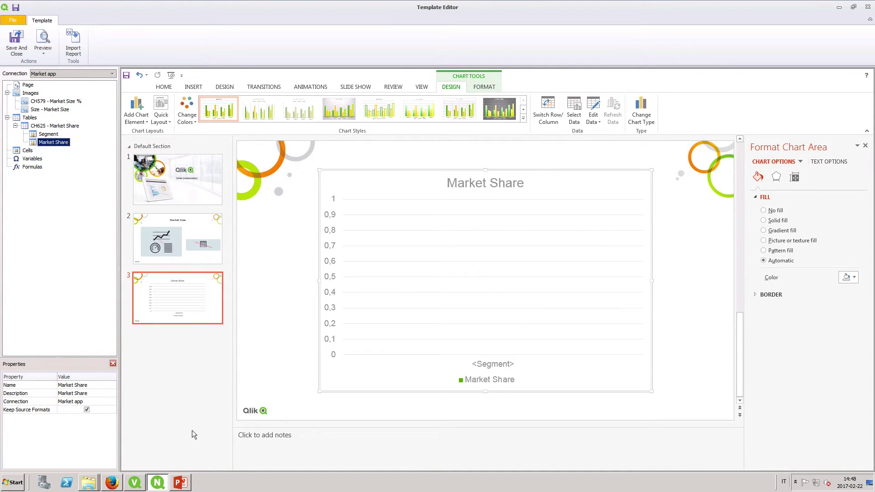
Step: Page the Market Share slide by the YearQtr field
double_click(28, 85)
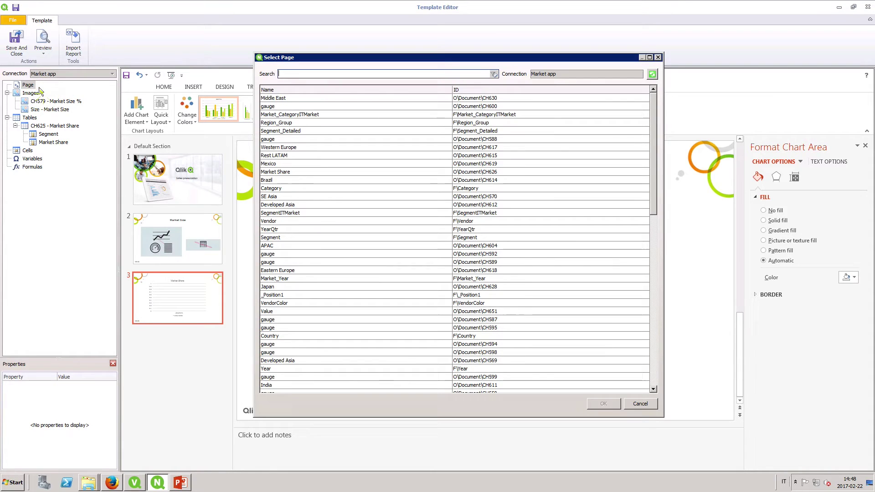
type("q")
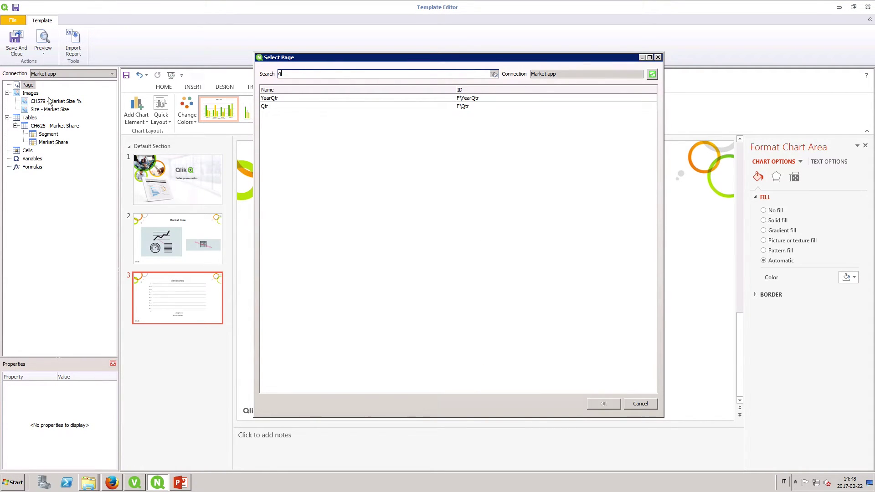
left_click(277, 101)
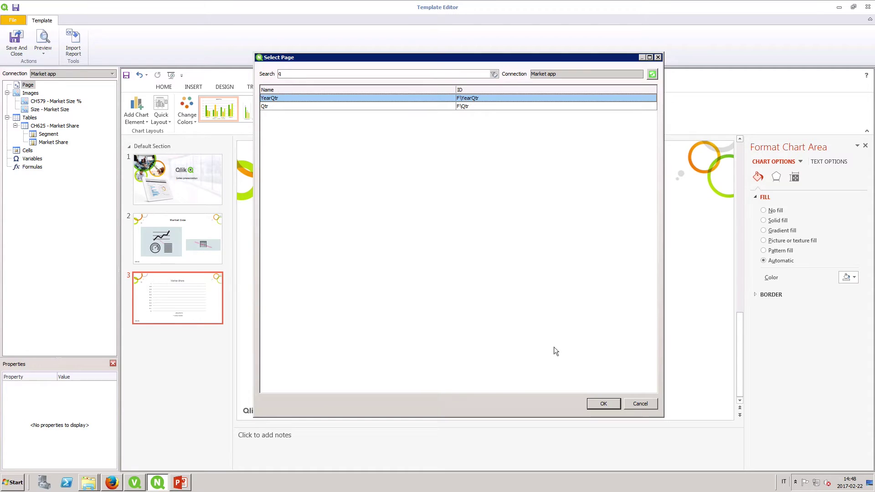
left_click(602, 404)
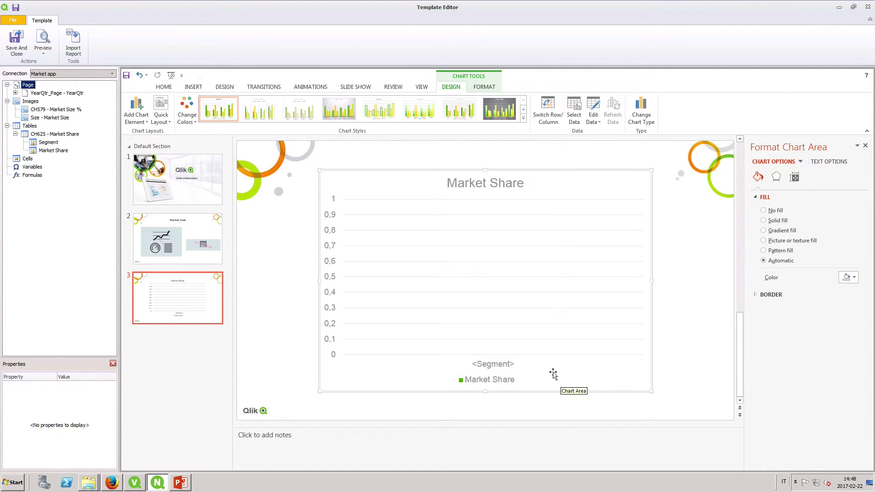
Step: Title slide 3 'Market share for <YearQtr>' and nudge the chart down
left_click(16, 93)
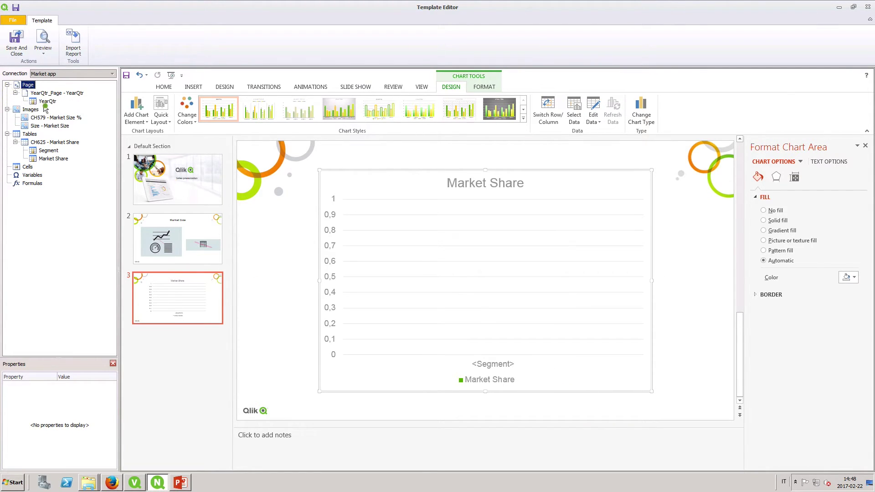
left_click_drag(47, 101, 463, 161)
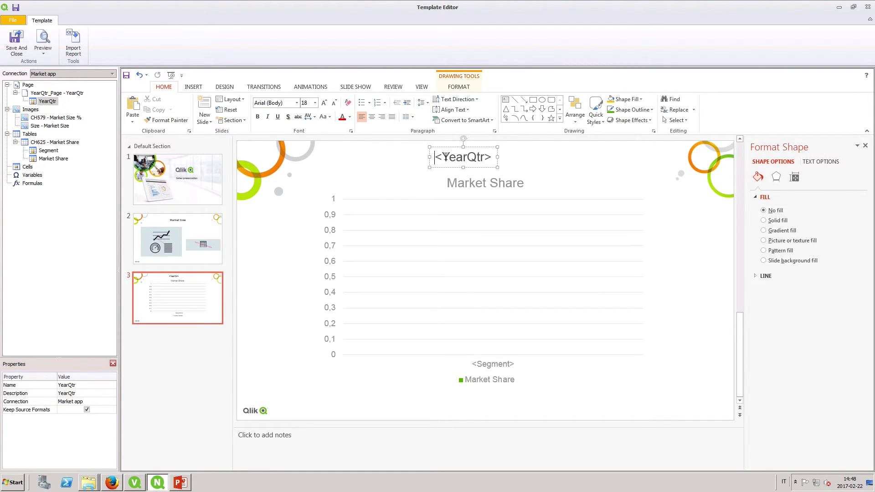
type("Market sh")
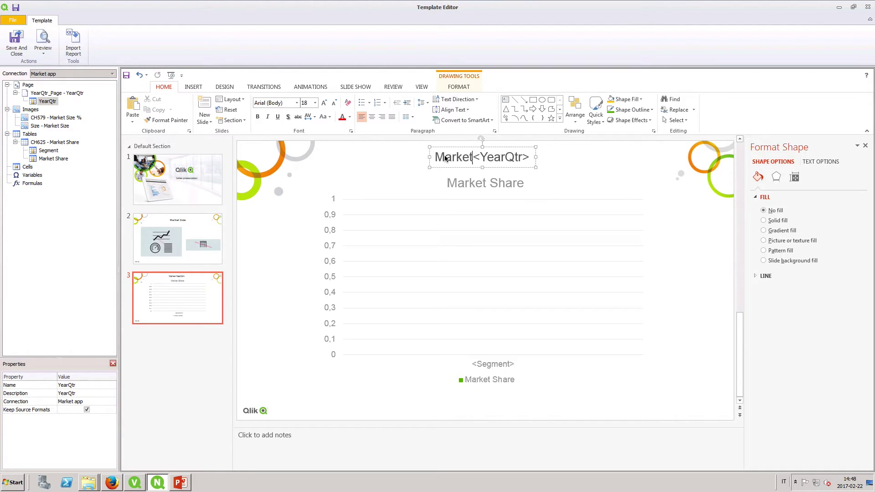
type("are for")
left_click(433, 170)
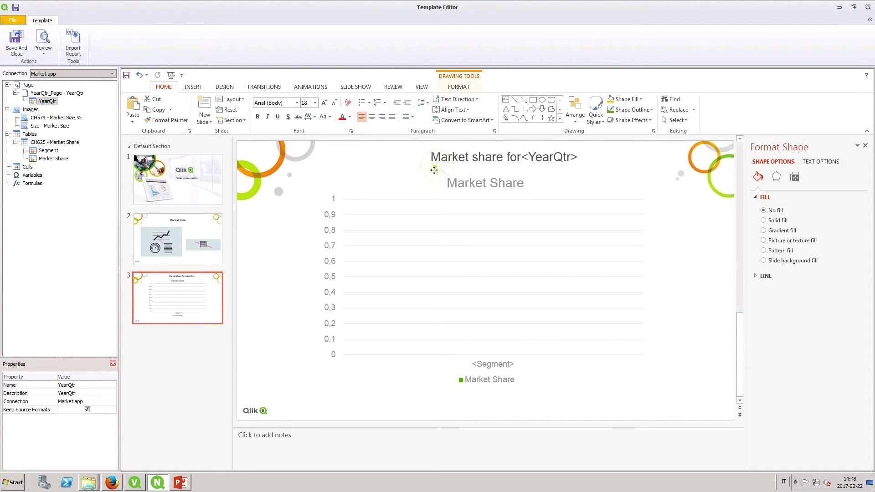
left_click_drag(433, 170, 450, 189)
Step: Add a Market_Year page level to the Market Size slide
left_click(160, 231)
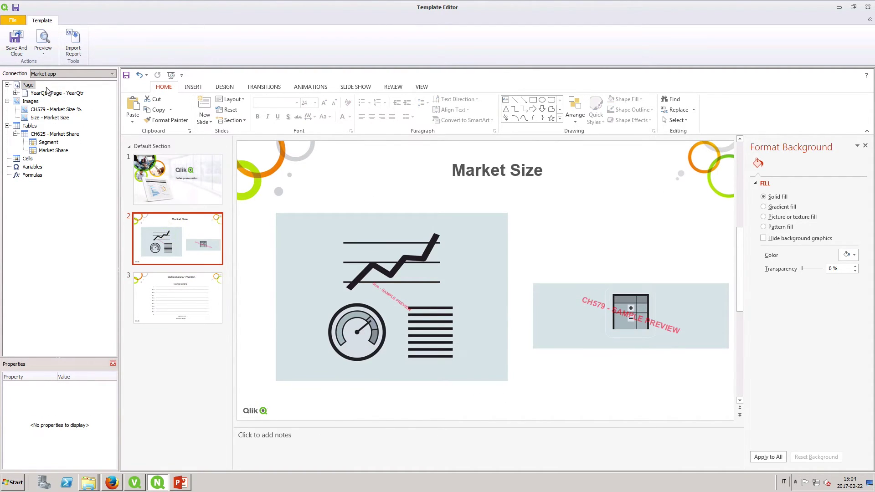
left_click(30, 86)
right_click(30, 86)
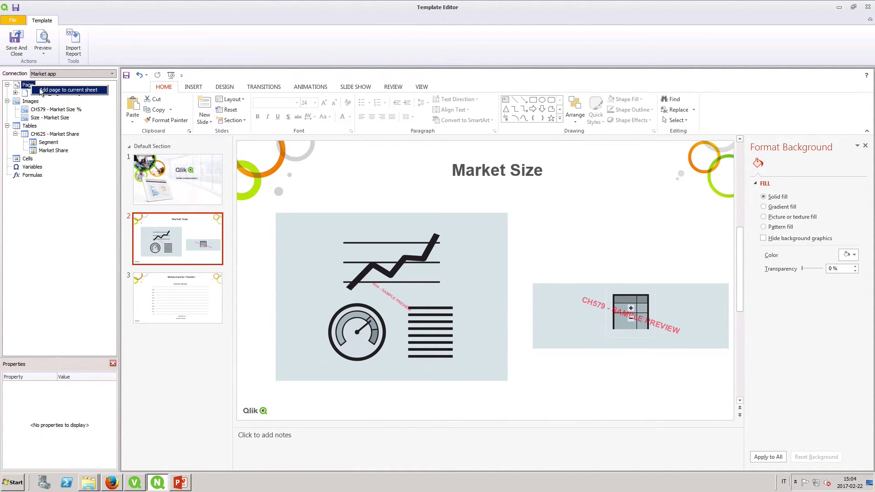
left_click(44, 90)
type("year")
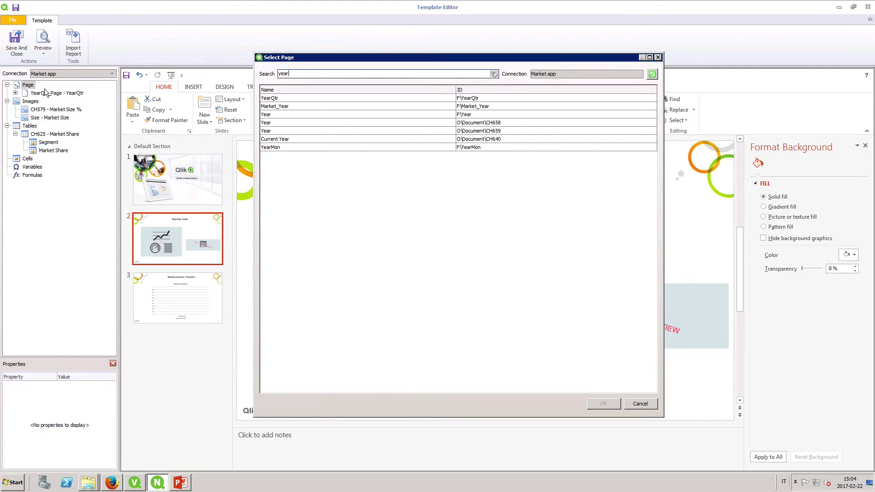
left_click(276, 108)
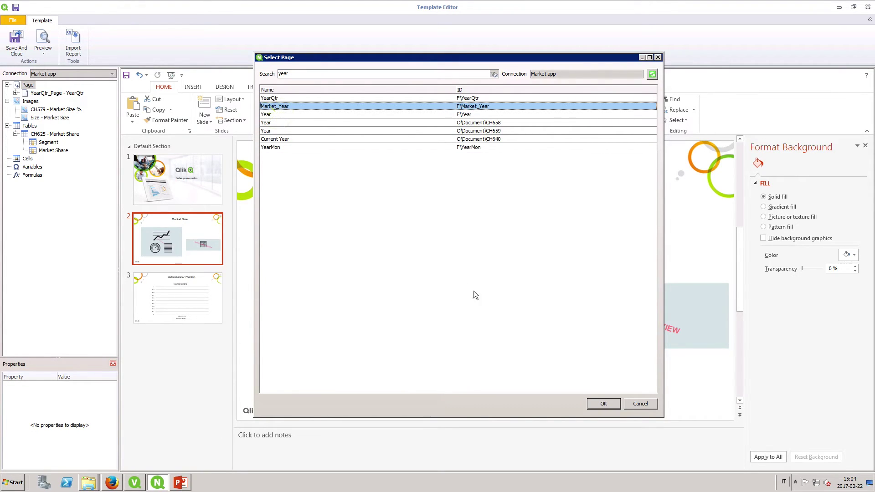
left_click(601, 404)
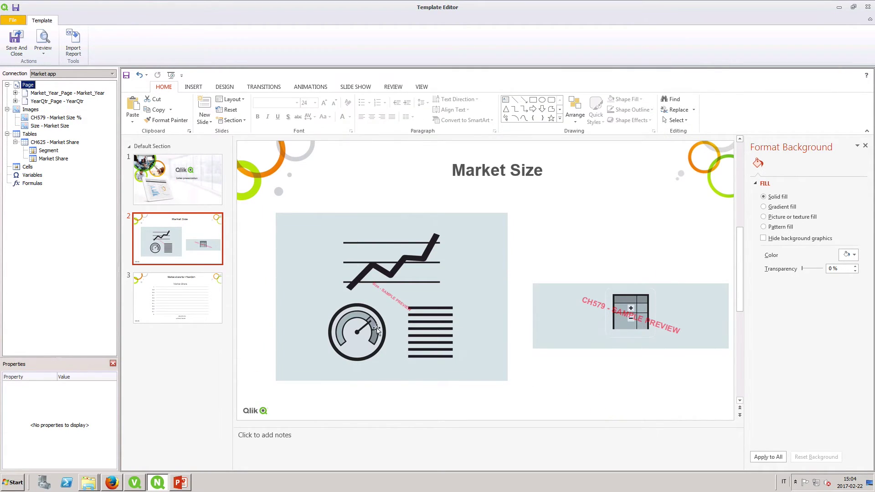
Step: Change slide 2's title to 'Market Size for <Market_Year>' and generate the preview
left_click(46, 92)
left_click(16, 93)
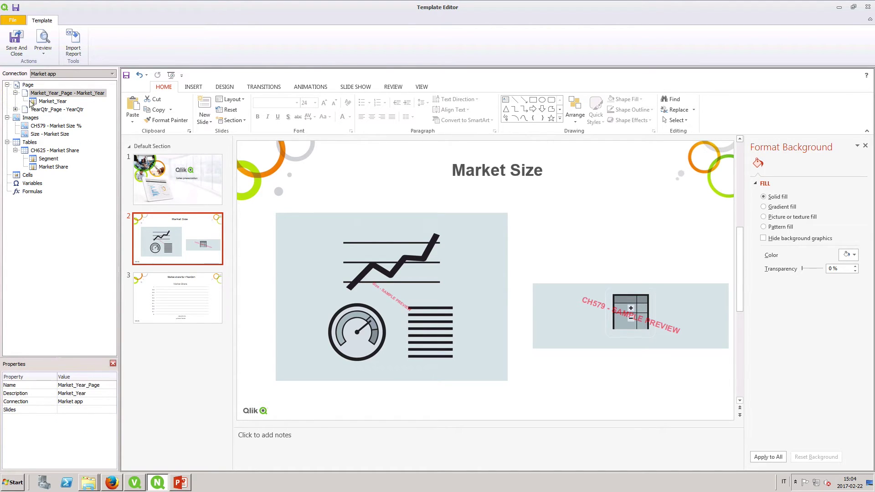
left_click(31, 102)
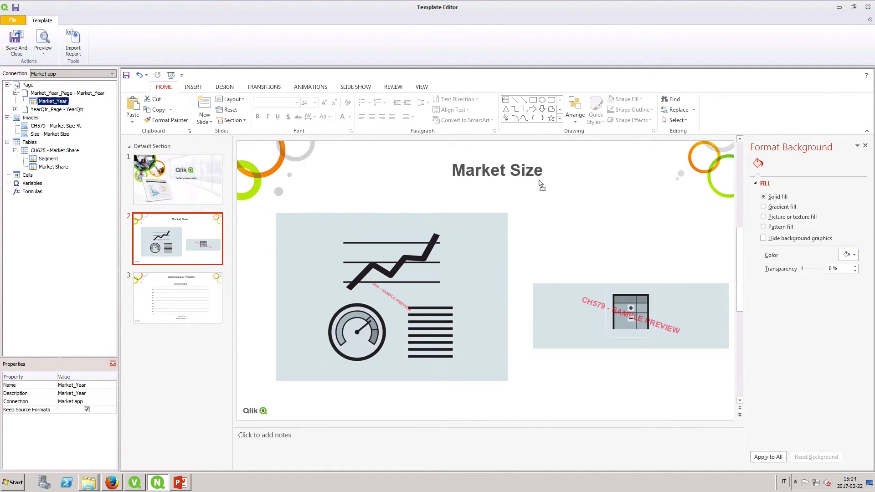
left_click_drag(545, 180, 543, 179)
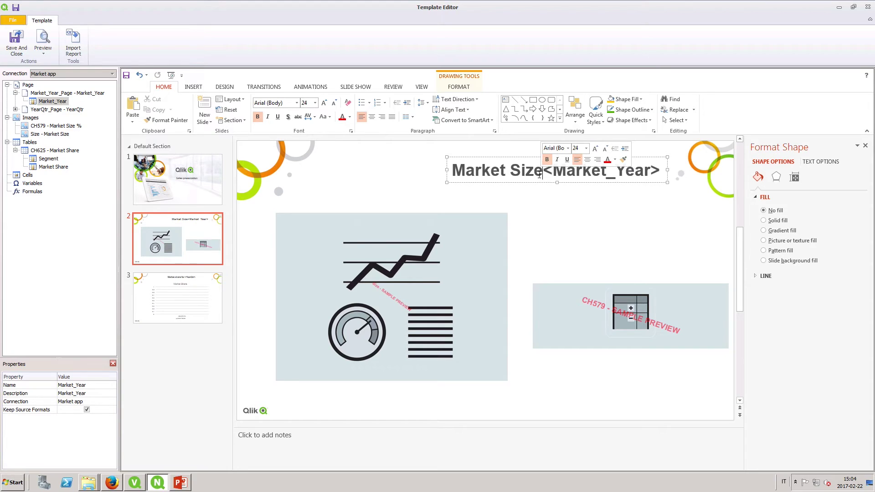
type("for")
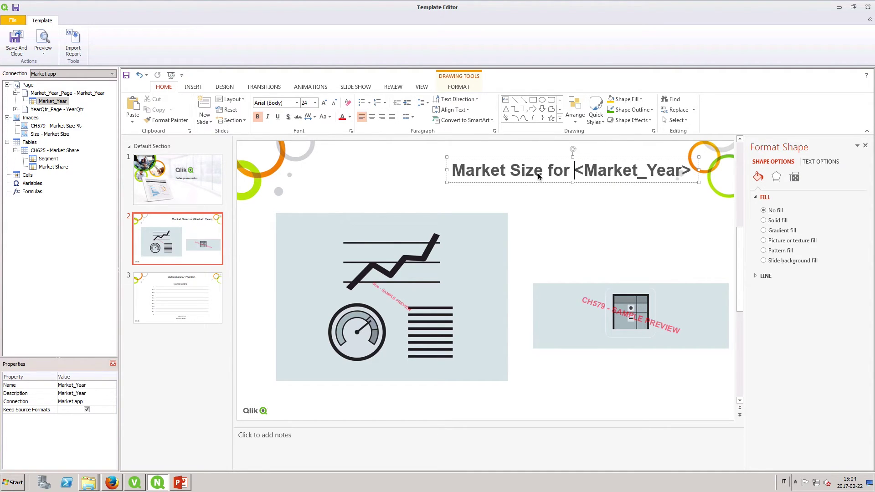
left_click(546, 187)
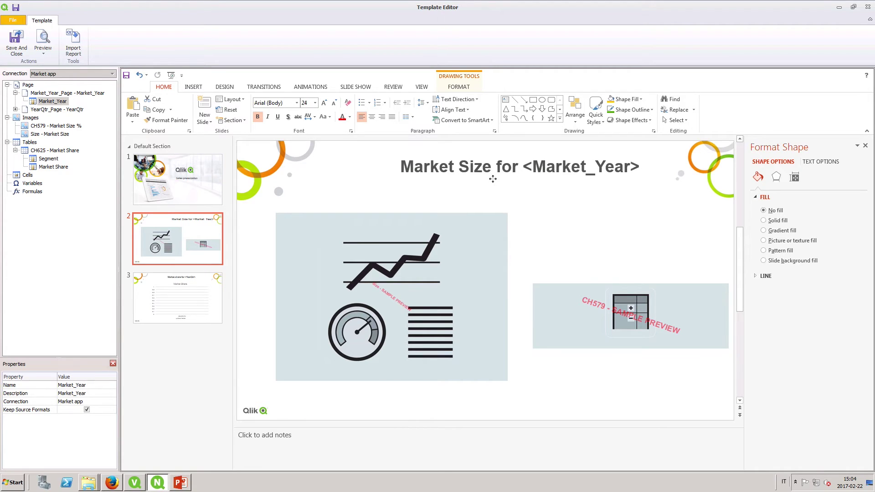
left_click(489, 180)
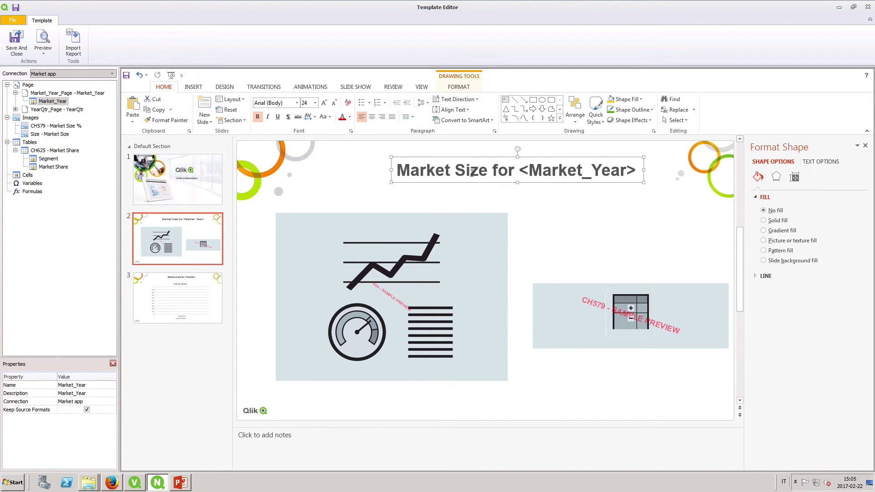
left_click(42, 40)
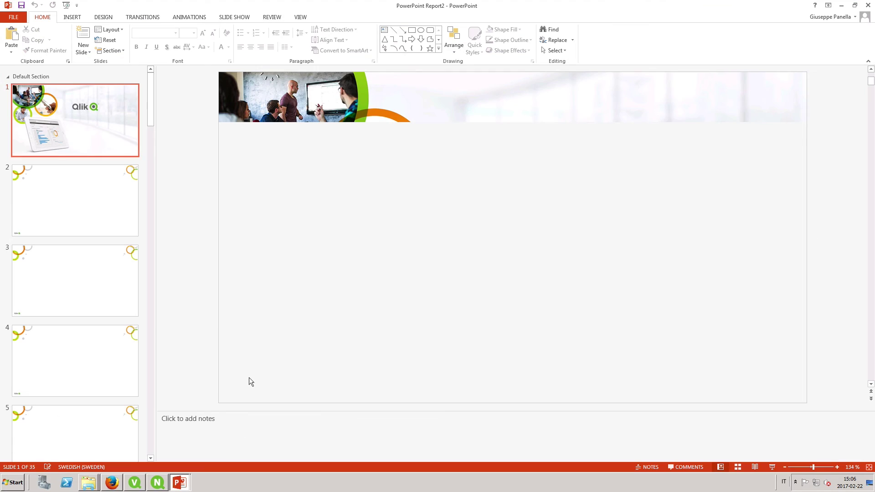
Step: Check the Market Size slides for 2011, 2015, 2016 and Market share slides through 2010 - Q2
left_click(106, 201)
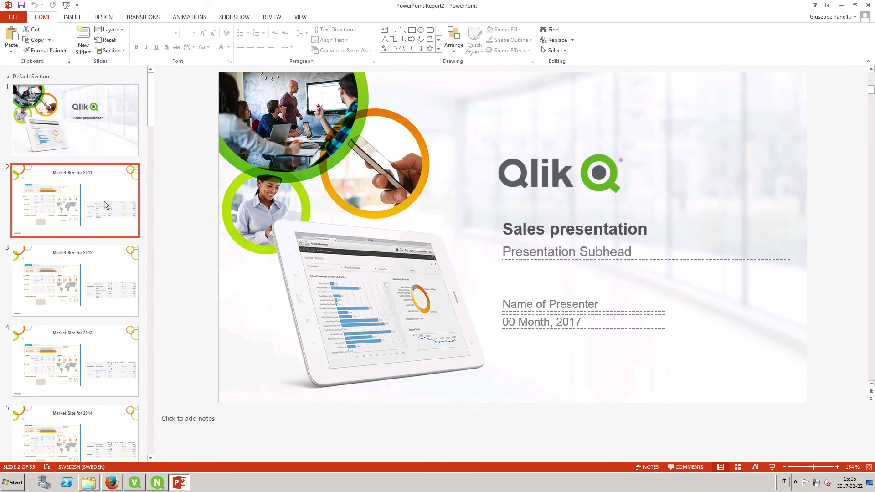
left_click_drag(150, 121, 153, 161)
left_click(98, 178)
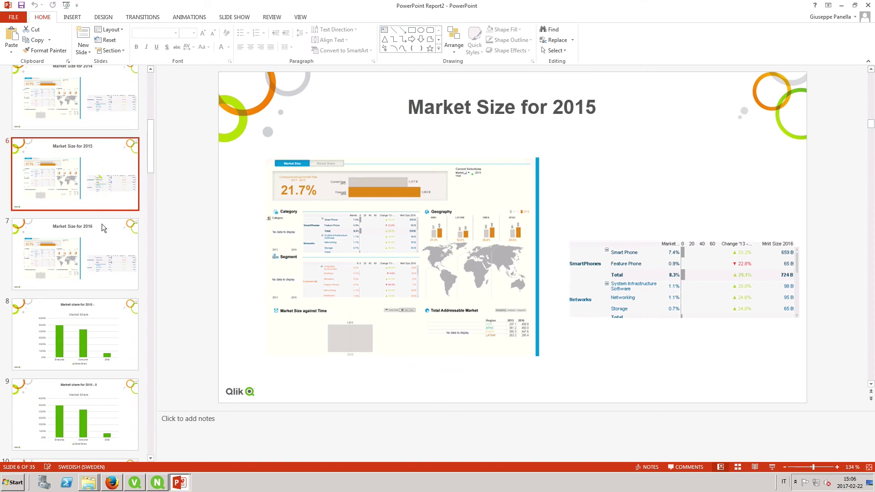
left_click(104, 238)
left_click(96, 342)
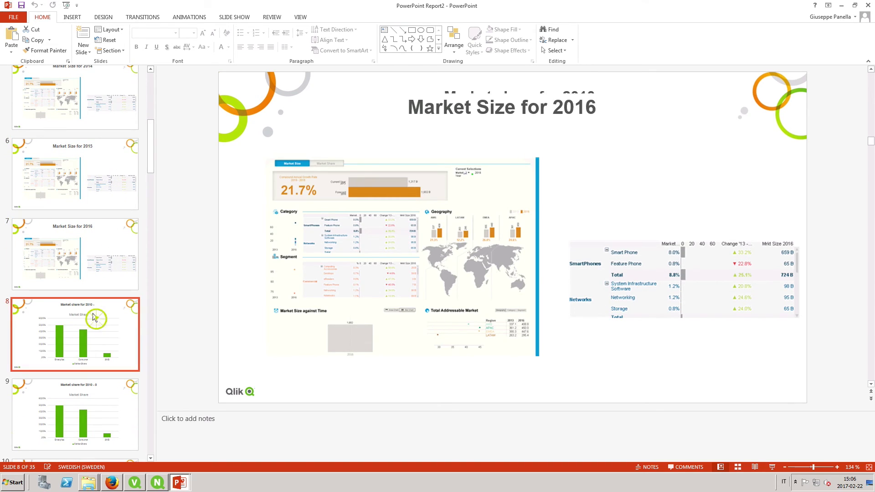
left_click_drag(152, 169, 159, 209)
left_click(109, 225)
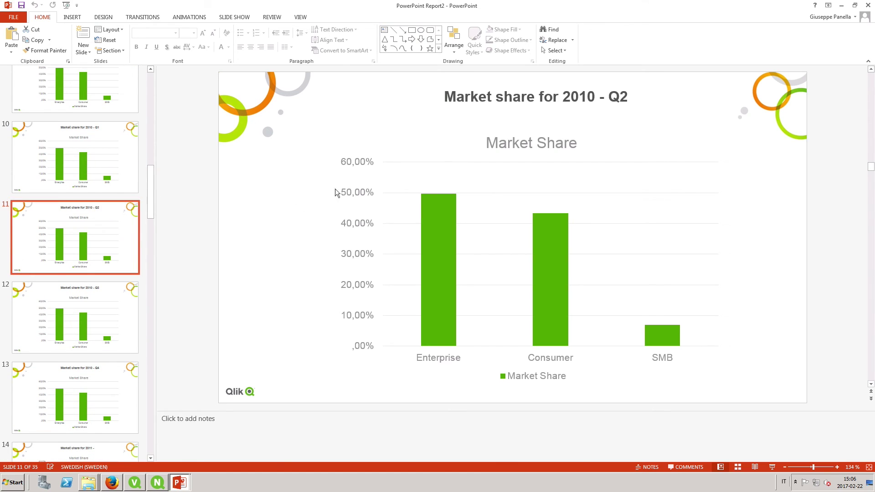